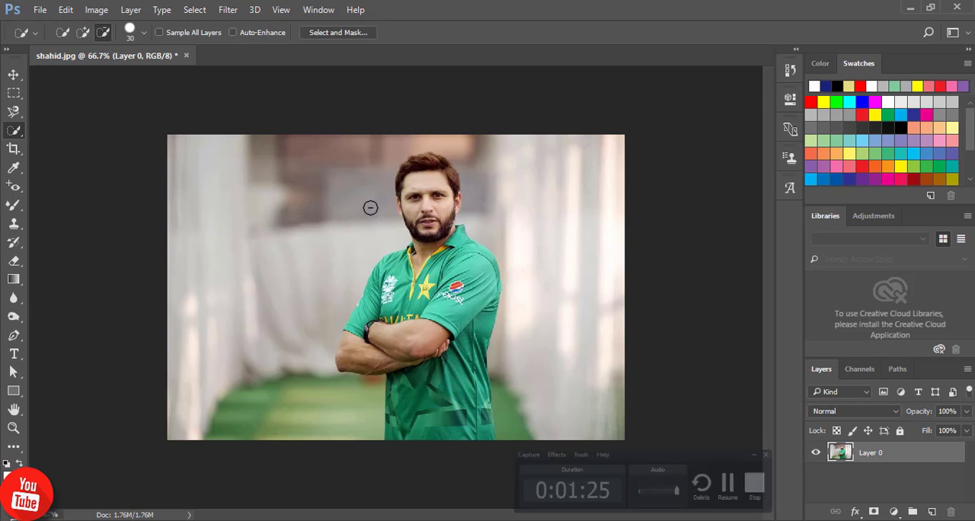
Quick-select the man's head, neck and upper jersey, following the hair, ears, collar and shoulders
key(ctrl+plus)
key(ctrl+plus)
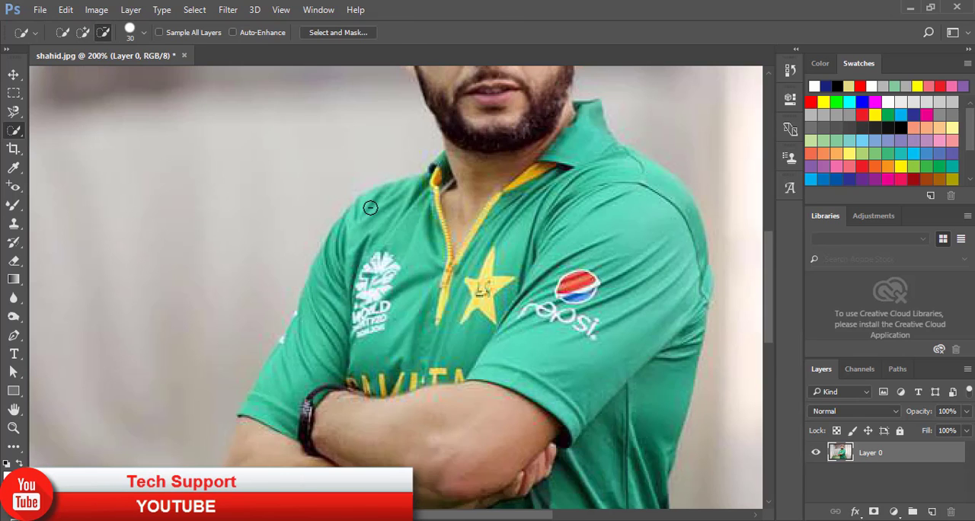
key(space)
drag(471, 180, 369, 378)
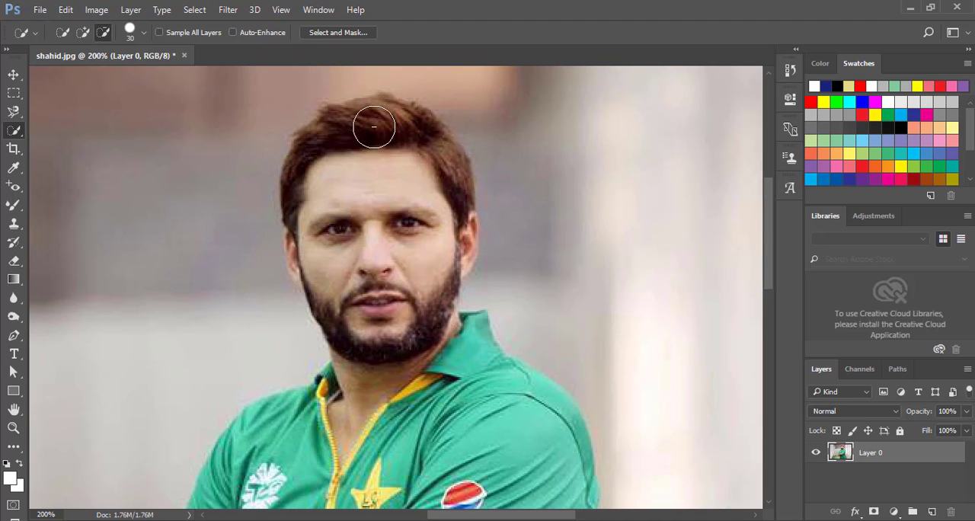
drag(379, 148, 398, 311)
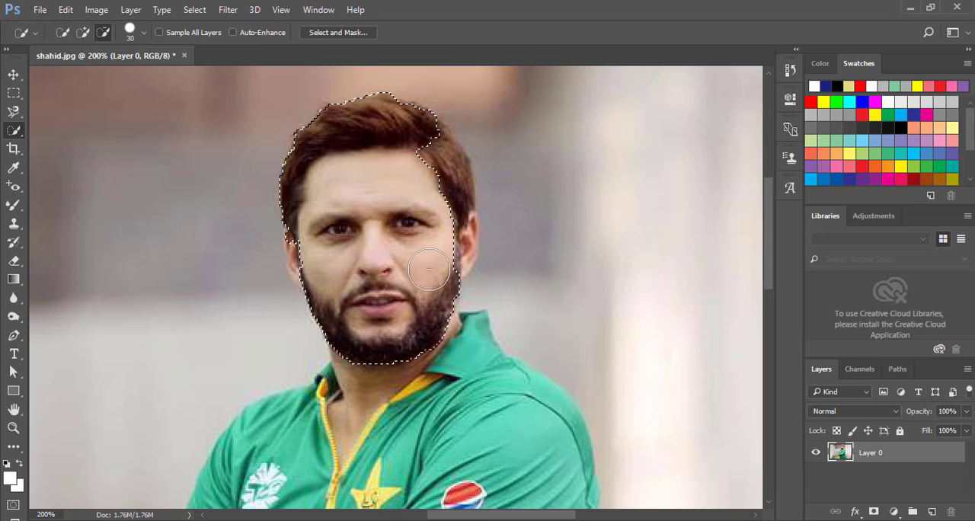
drag(444, 252, 458, 251)
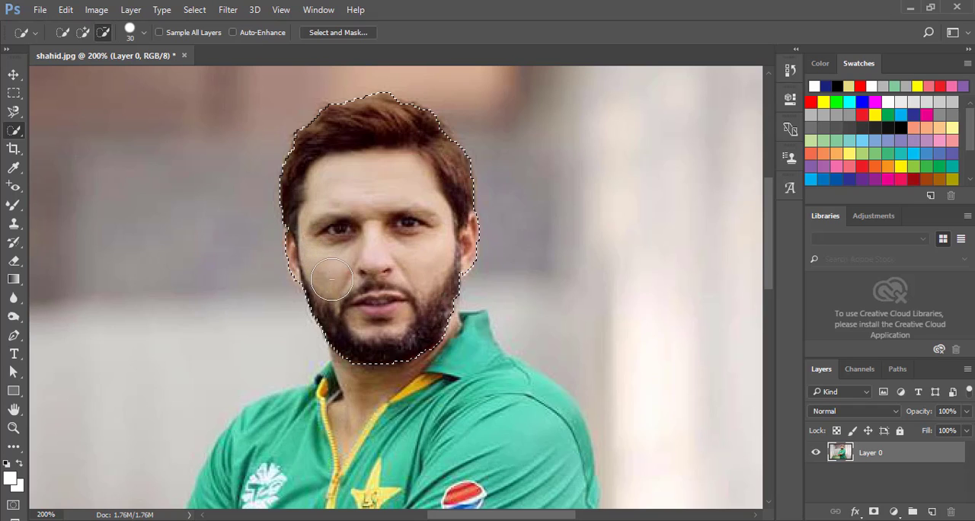
mouse_move(353, 315)
mouse_down()
mouse_move(363, 379)
mouse_move(265, 423)
mouse_move(342, 428)
mouse_move(452, 347)
mouse_move(535, 408)
mouse_move(566, 464)
mouse_move(557, 481)
mouse_move(580, 500)
mouse_move(571, 514)
mouse_move(468, 417)
mouse_move(399, 396)
mouse_move(359, 466)
mouse_move(419, 491)
mouse_move(480, 489)
mouse_move(437, 500)
mouse_move(348, 485)
mouse_move(280, 484)
mouse_move(267, 494)
mouse_move(409, 254)
mouse_move(426, 187)
mouse_up()
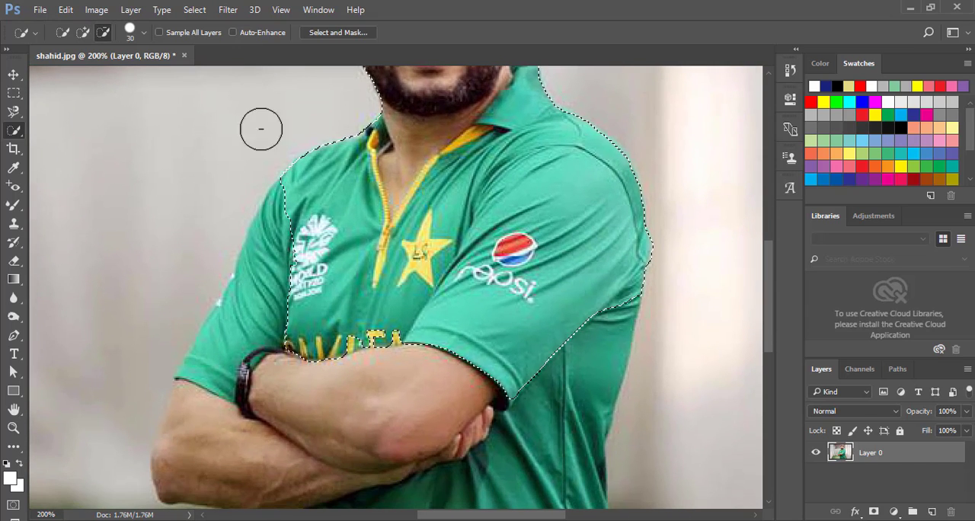
Extend the selection over the remaining sleeve, crossed arms and lower jersey, down to the photo's bottom edge
click(82, 33)
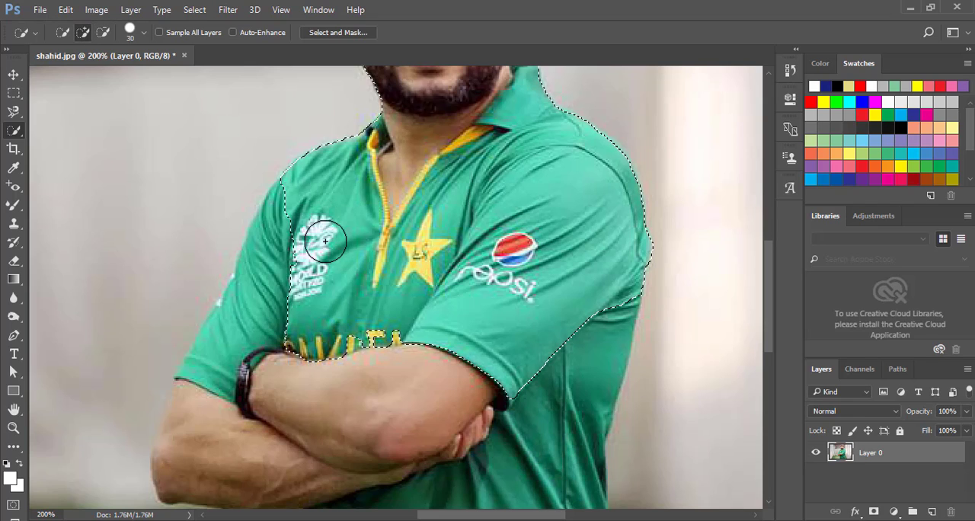
mouse_move(310, 257)
mouse_down()
mouse_move(228, 377)
mouse_move(253, 388)
mouse_move(420, 375)
mouse_up()
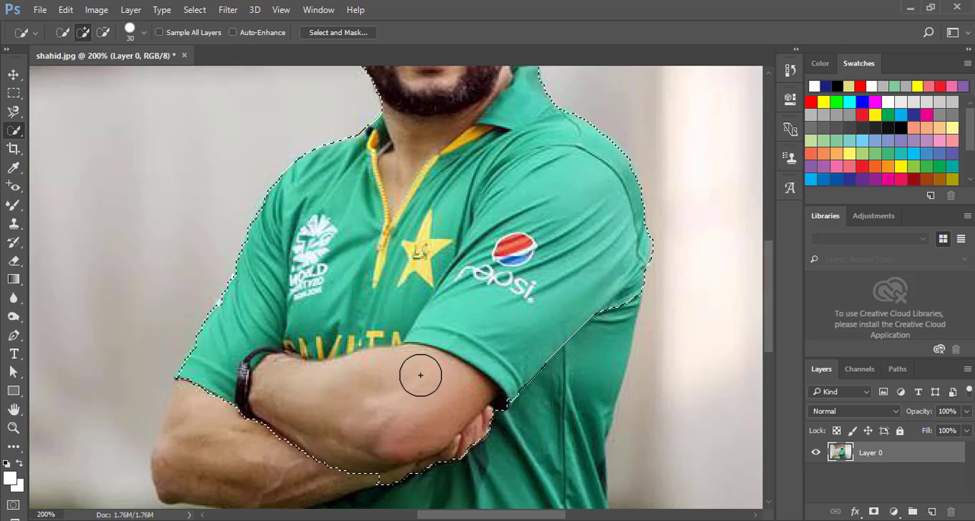
key(ctrl+minus)
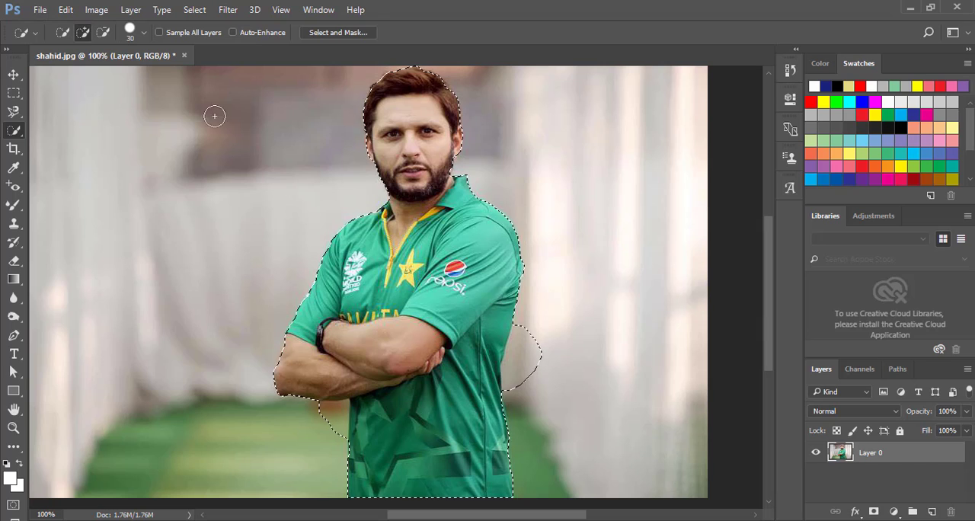
Subtract the excess background beside the waist and below the elbow from the selection, and touch up the jersey edge
click(104, 33)
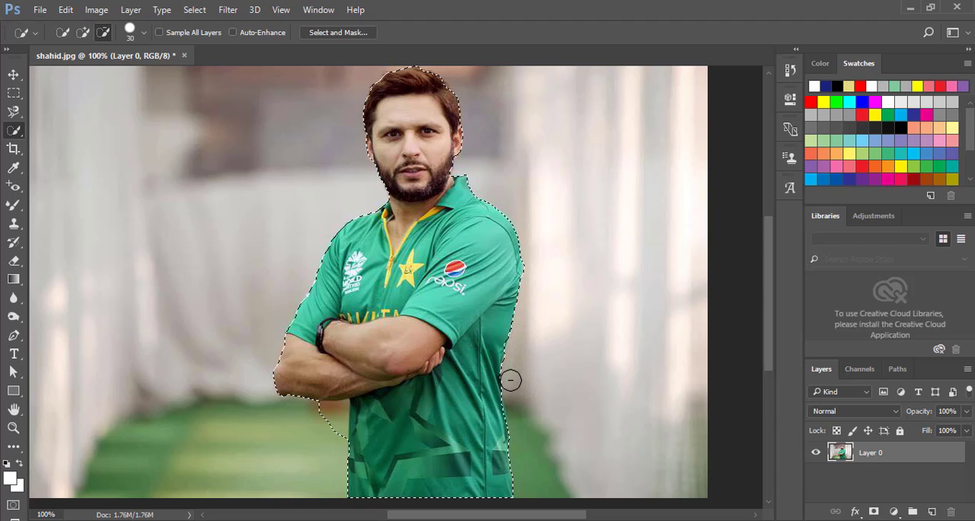
mouse_move(312, 437)
mouse_down()
mouse_move(341, 431)
mouse_move(340, 407)
mouse_up()
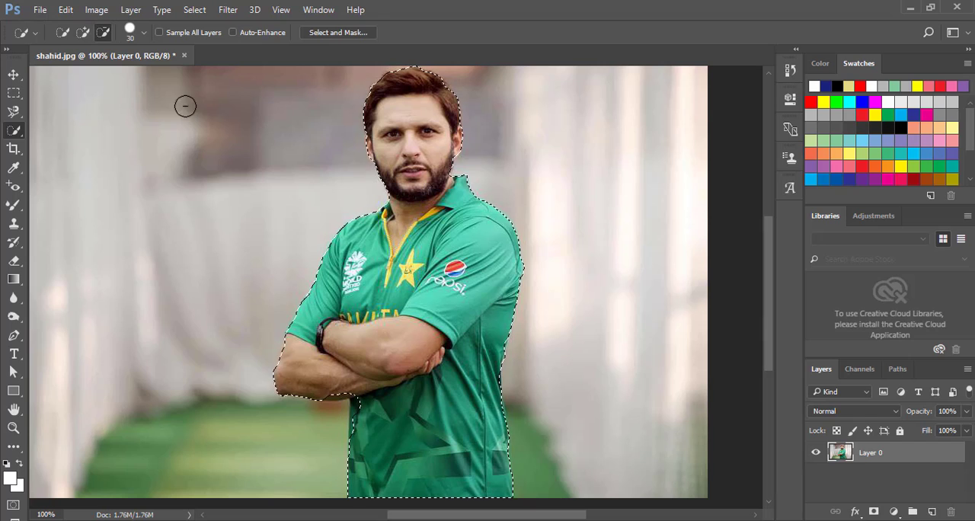
click(83, 32)
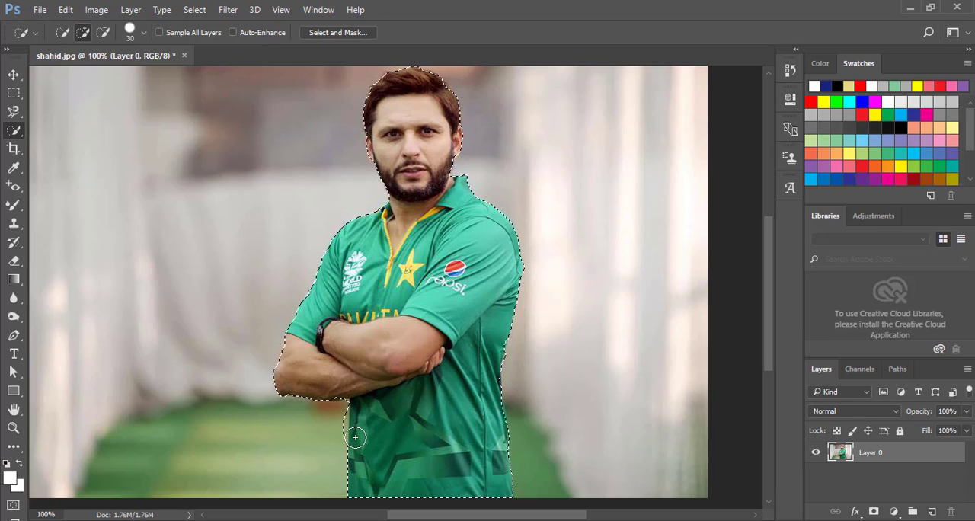
click(103, 32)
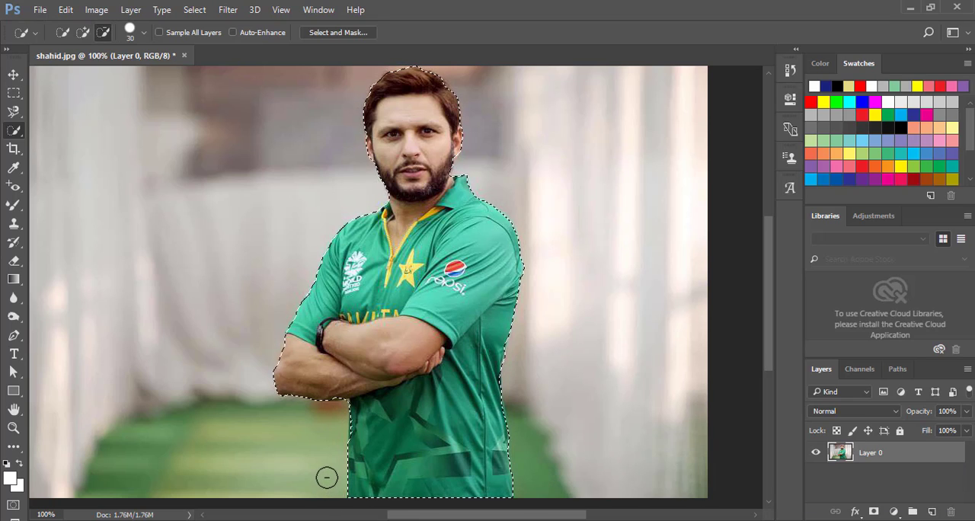
Refine the selection with Select and Mask, using Smooth 13, Feather 2.6 px and Contrast 100%
click(194, 10)
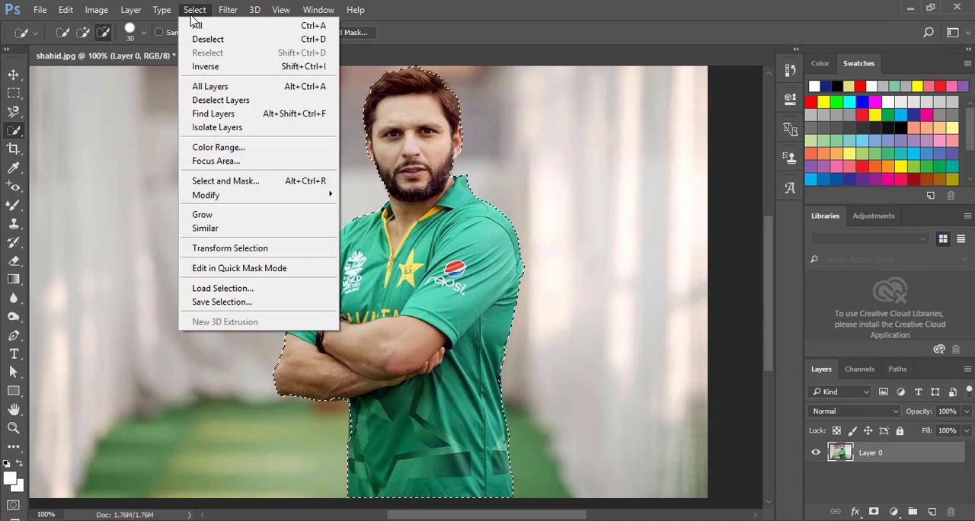
click(232, 188)
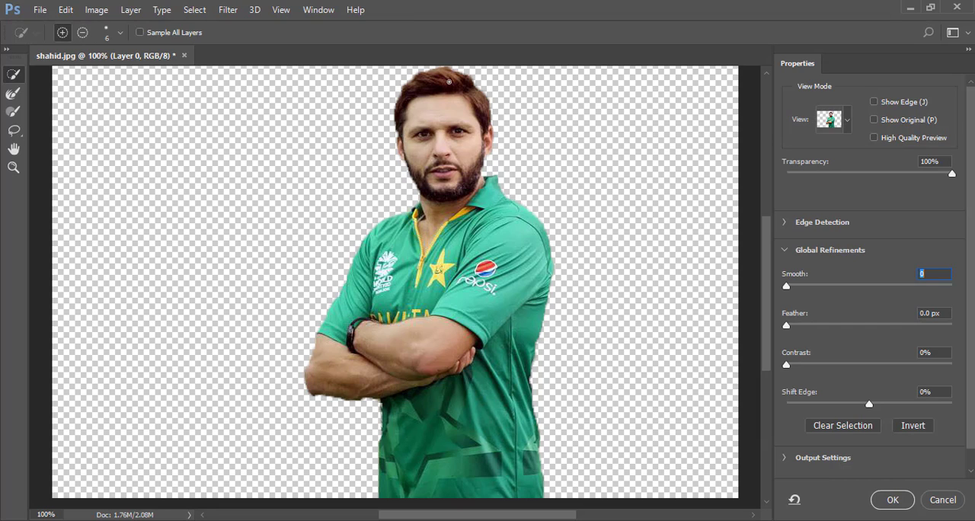
drag(788, 287, 811, 290)
drag(788, 366, 928, 375)
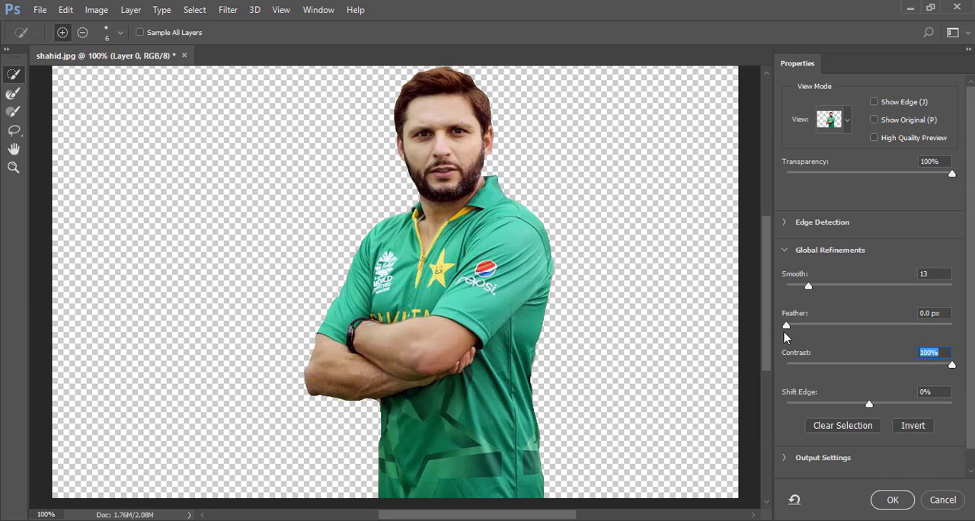
drag(787, 327, 821, 339)
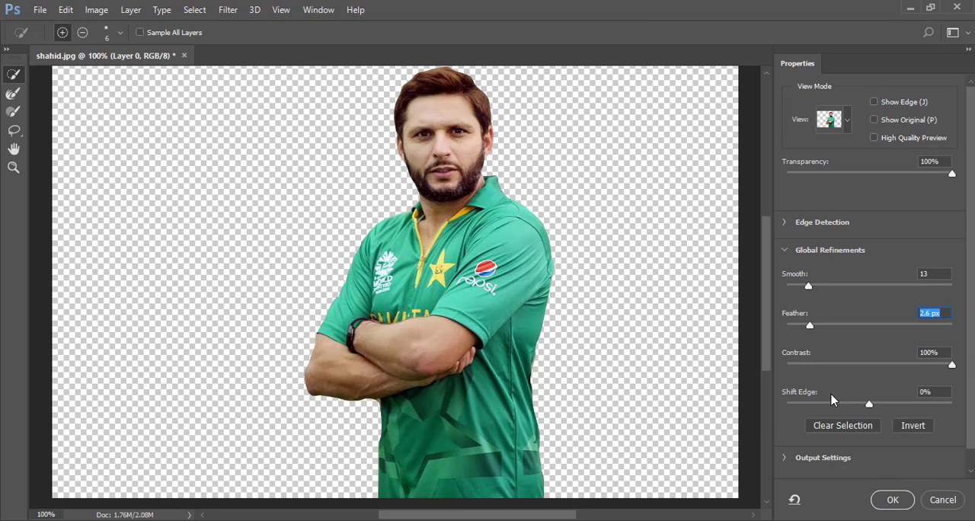
mouse_move(870, 405)
mouse_down()
mouse_move(835, 405)
mouse_move(915, 402)
mouse_move(871, 403)
mouse_up()
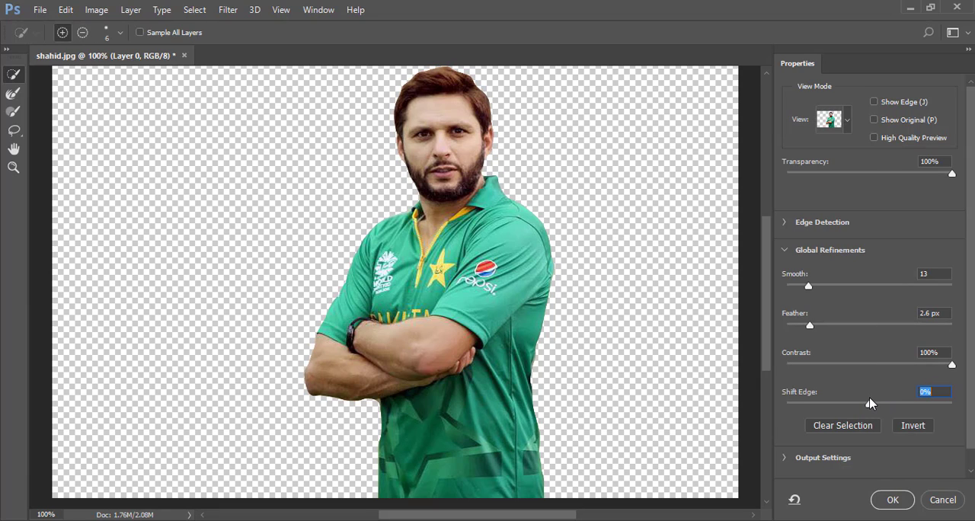
click(891, 501)
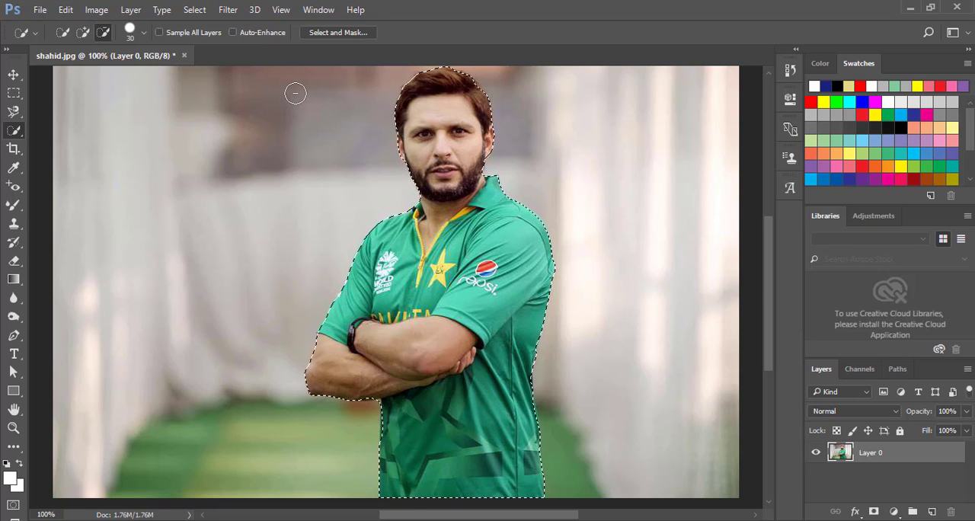
Open the background image blue22.jpg from the Downloads folder
key(ctrl+o)
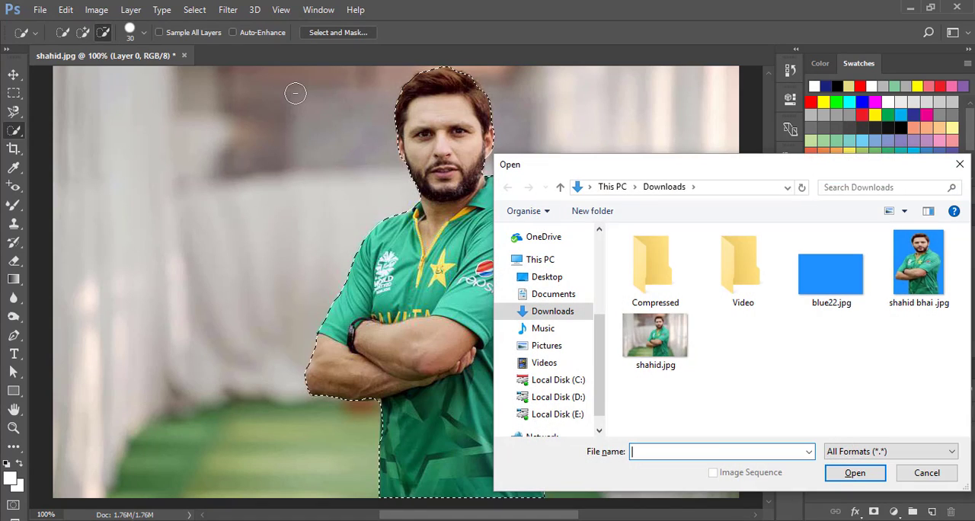
click(842, 294)
double_click(841, 294)
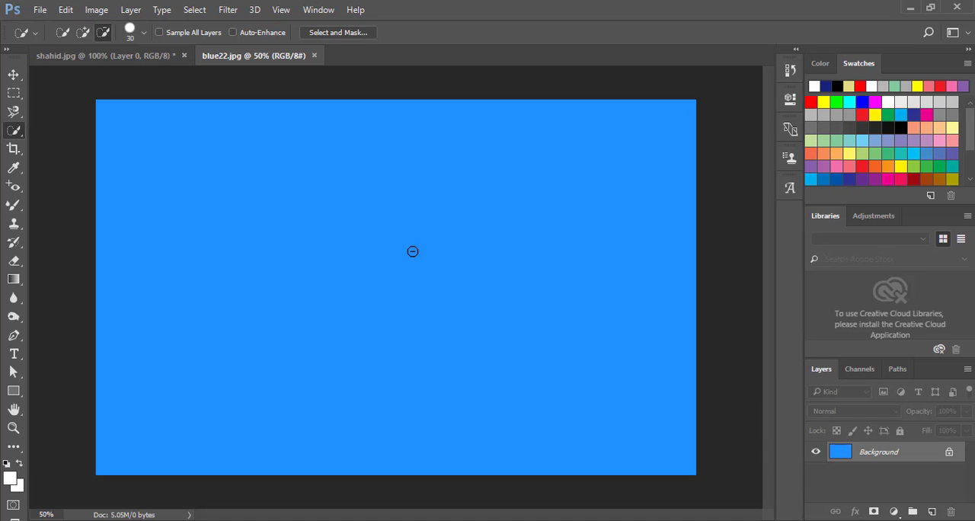
Crop the blue background image to 3.5 × 4.5 in at 300 px/in
click(15, 150)
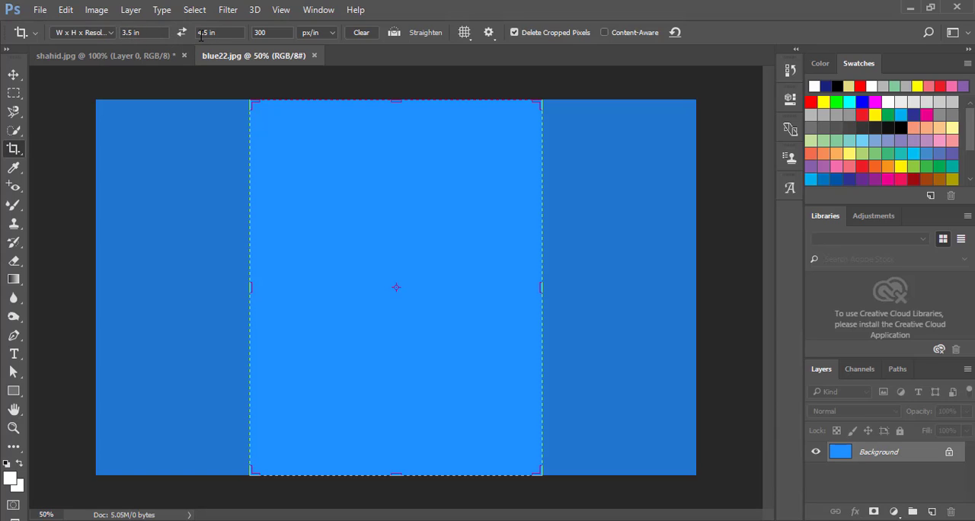
click(335, 169)
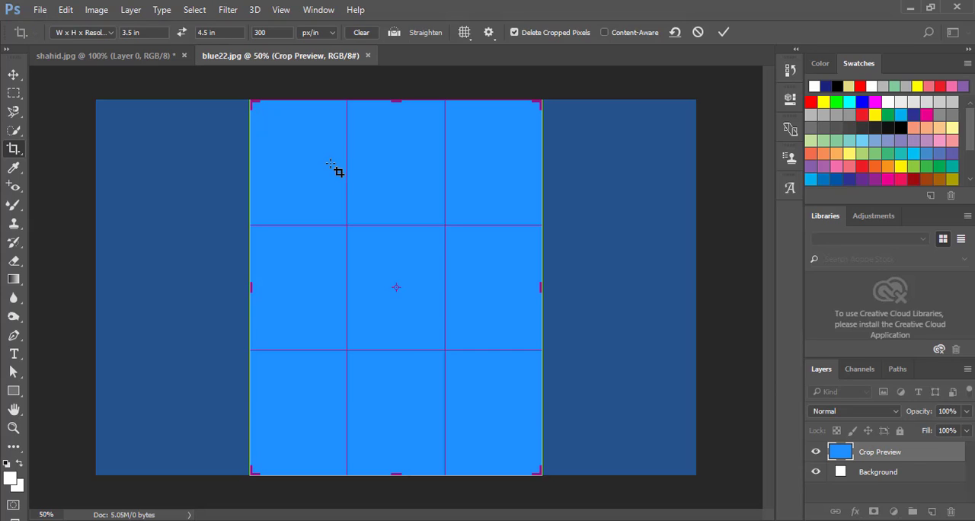
click(724, 33)
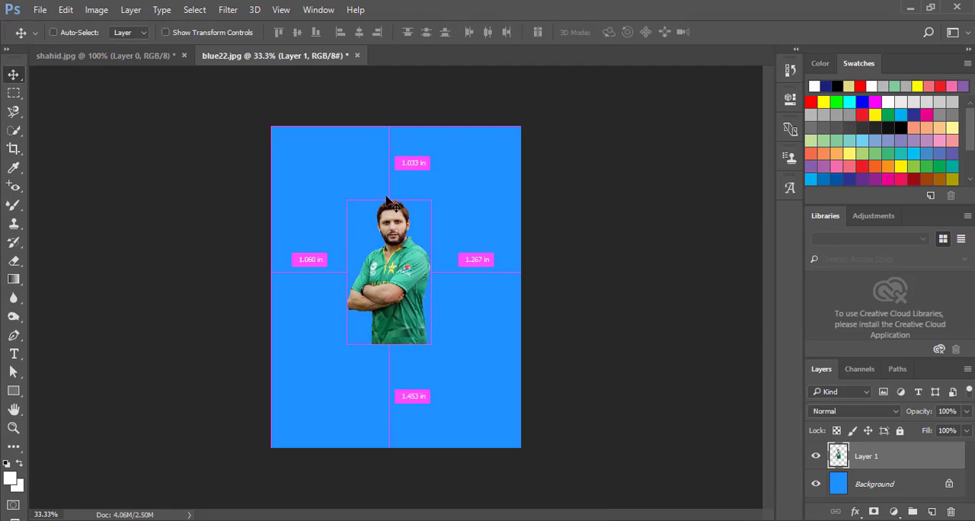
Center the man's cutout on the blue canvas and scale it to 298.30% width and 223.51% height
key(ctrl)
key(ctrl+t)
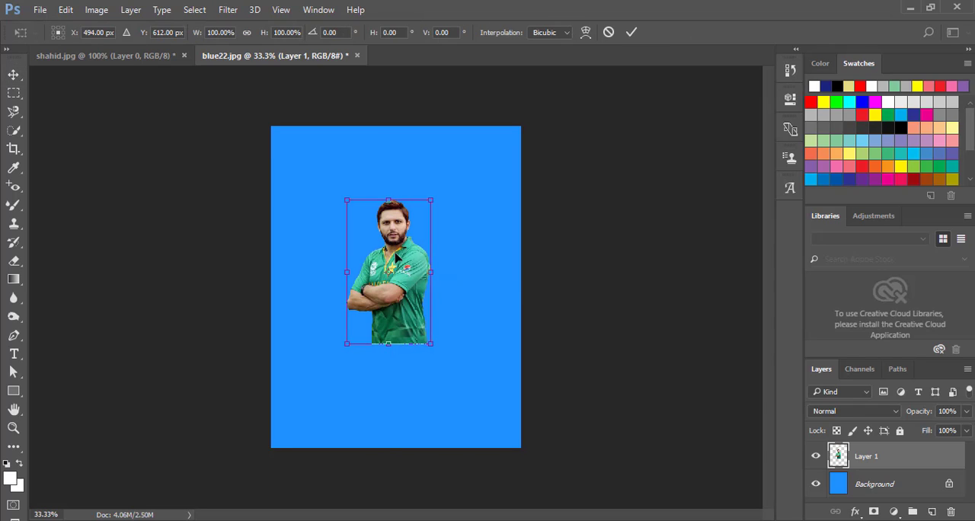
drag(405, 258, 413, 266)
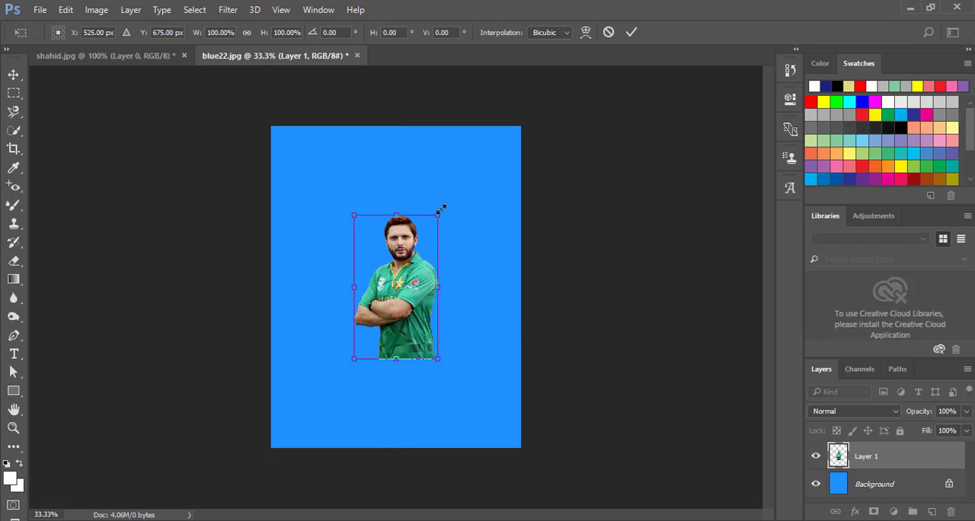
drag(440, 216, 521, 126)
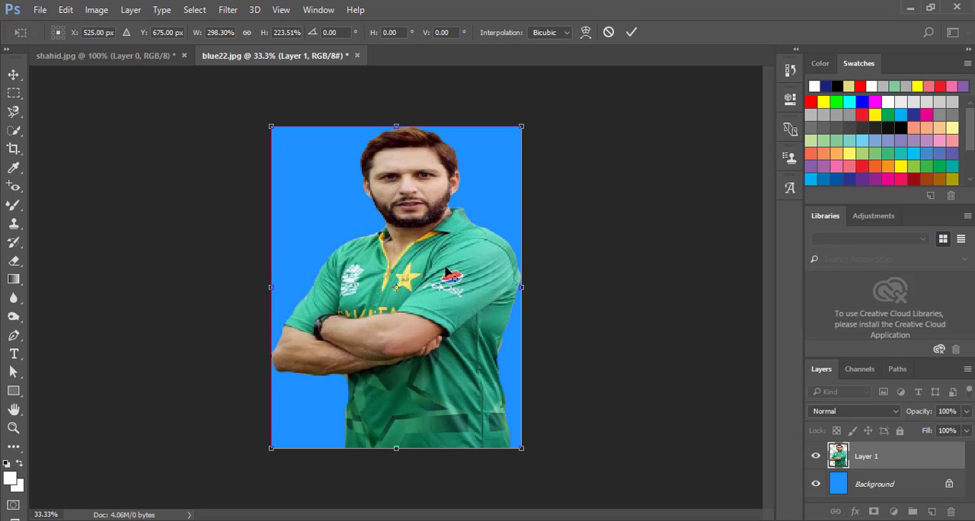
Reposition the enlarged cutout at X 522 px, Y 702 px, leaving a gap above the hair, and apply the transform
drag(442, 278, 438, 282)
key(Right)
key(Right)
key(Right)
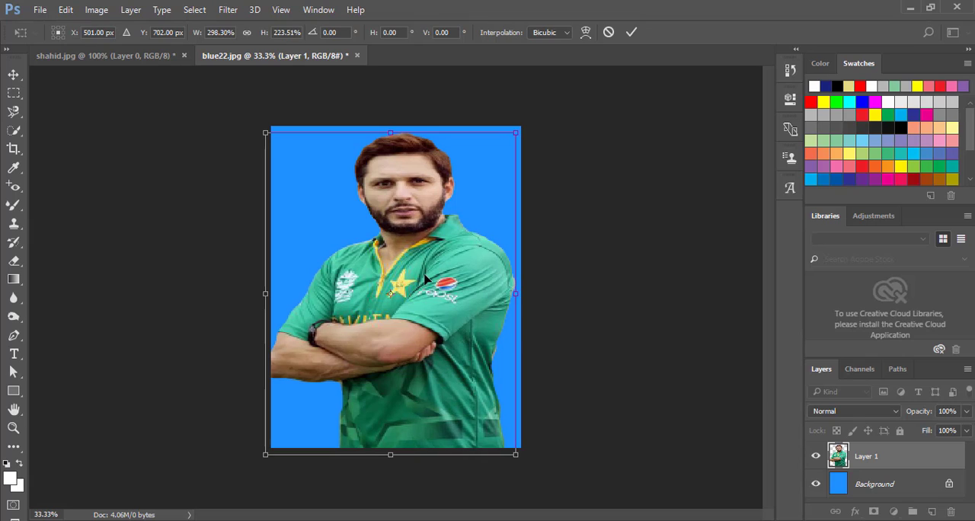
key(Right)
key(Right)
key(Right)
key(Right)
key(Right)
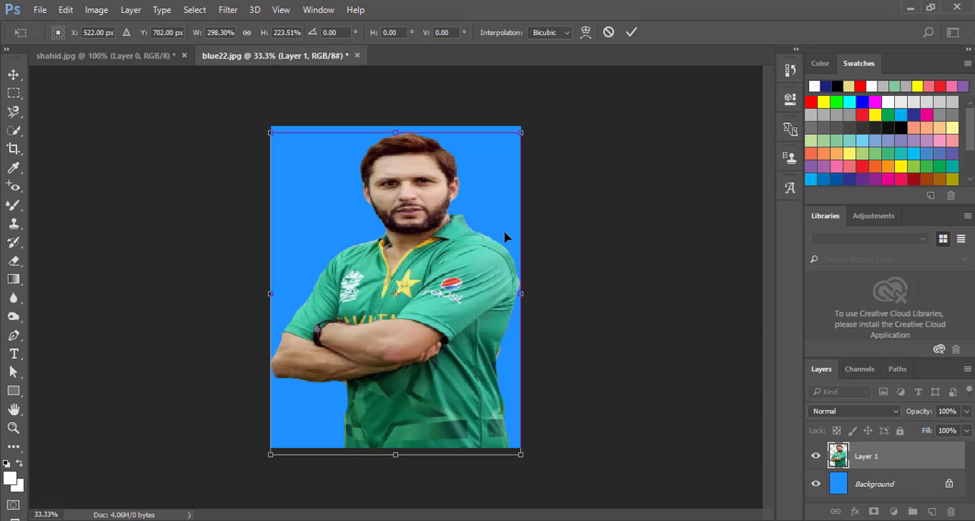
click(632, 32)
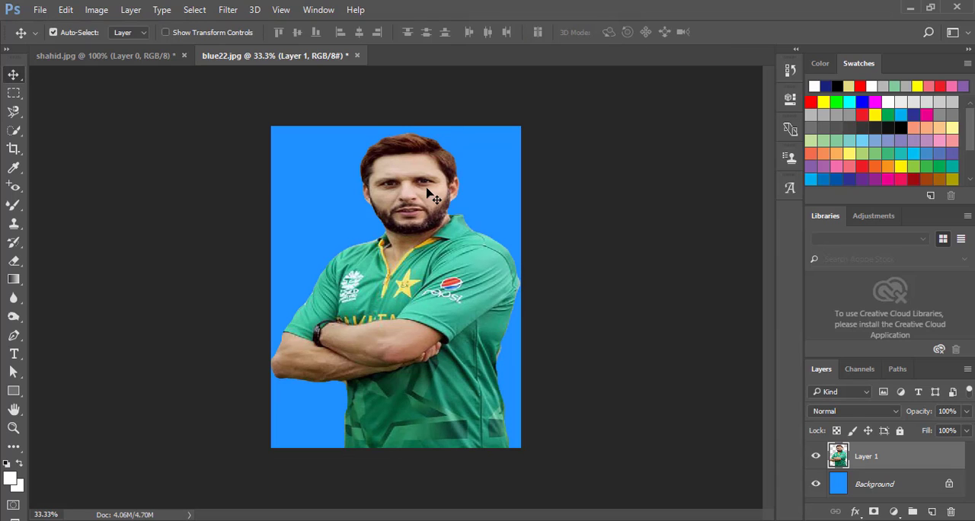
Activate the Rectangular Marquee tool on the composed portrait
key(m)
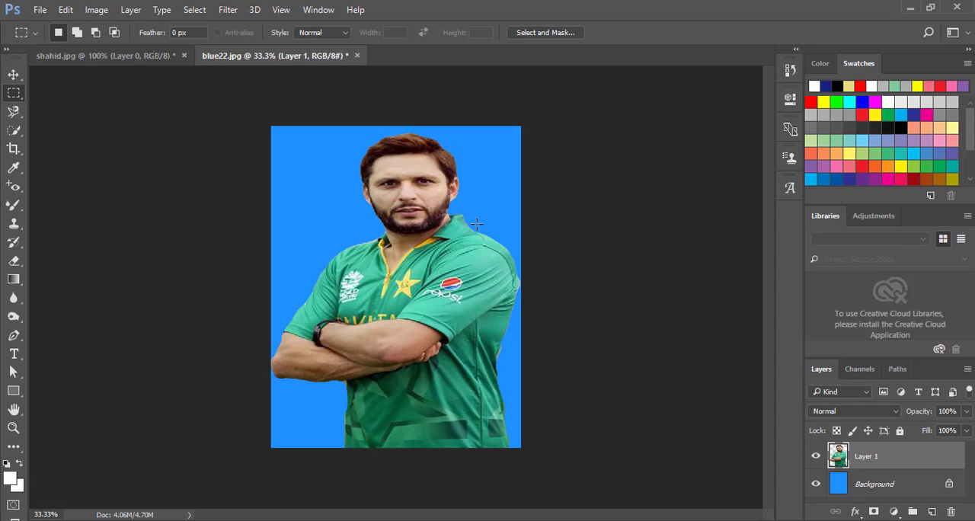